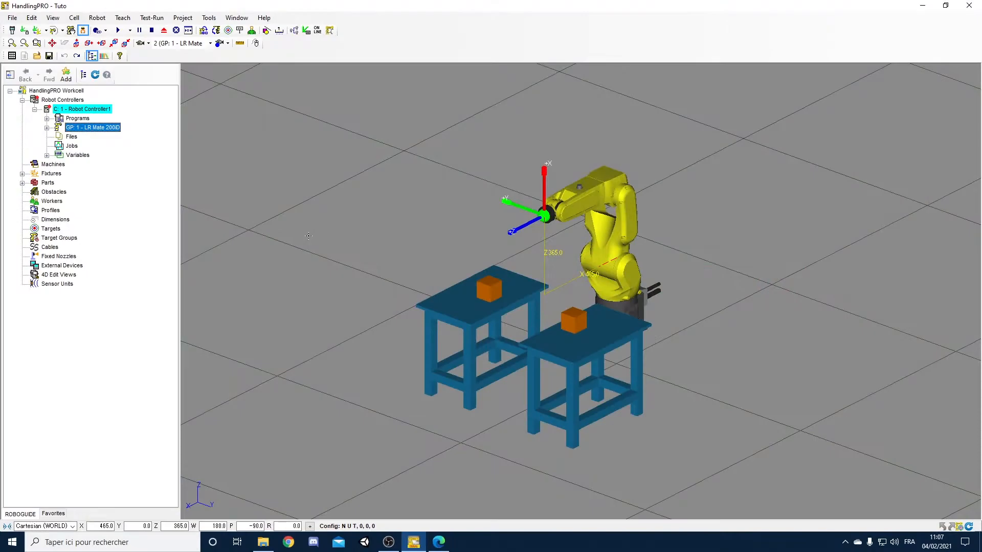
Load the 36005f-200.IGS gripper model as the CAD file of tool UT: 1 (Eoat1) and apply it.
left_click(47, 128)
left_click(59, 137)
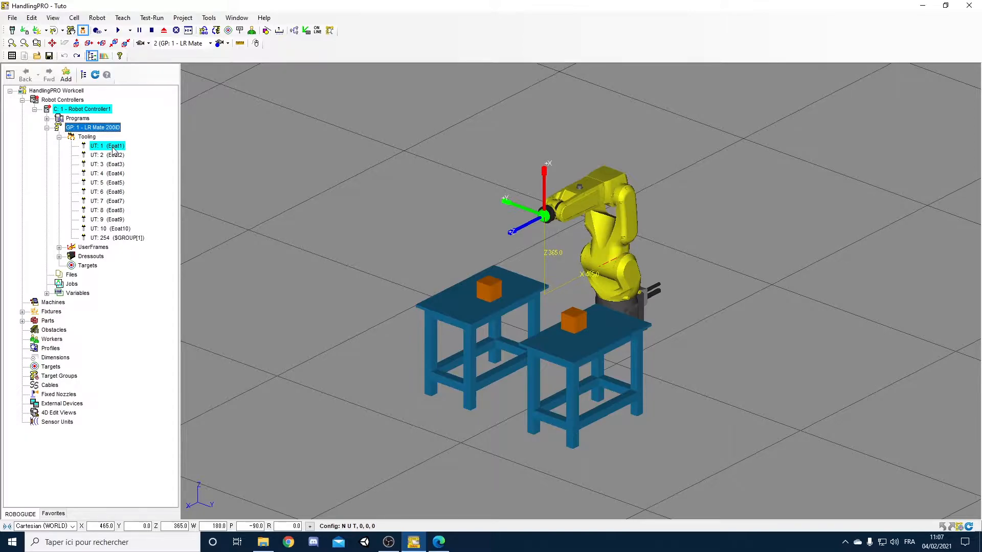
left_click(112, 147)
double_click(111, 148)
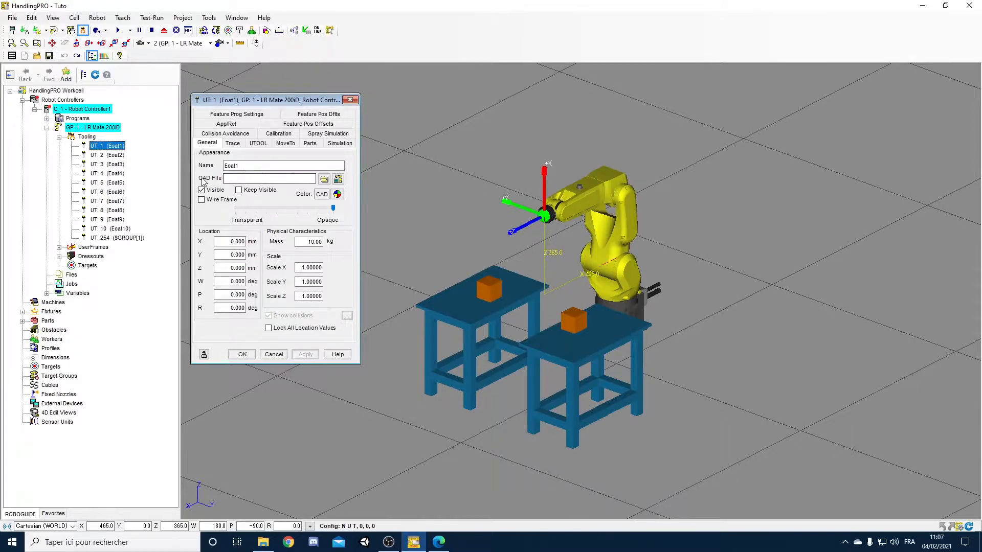
left_click(325, 179)
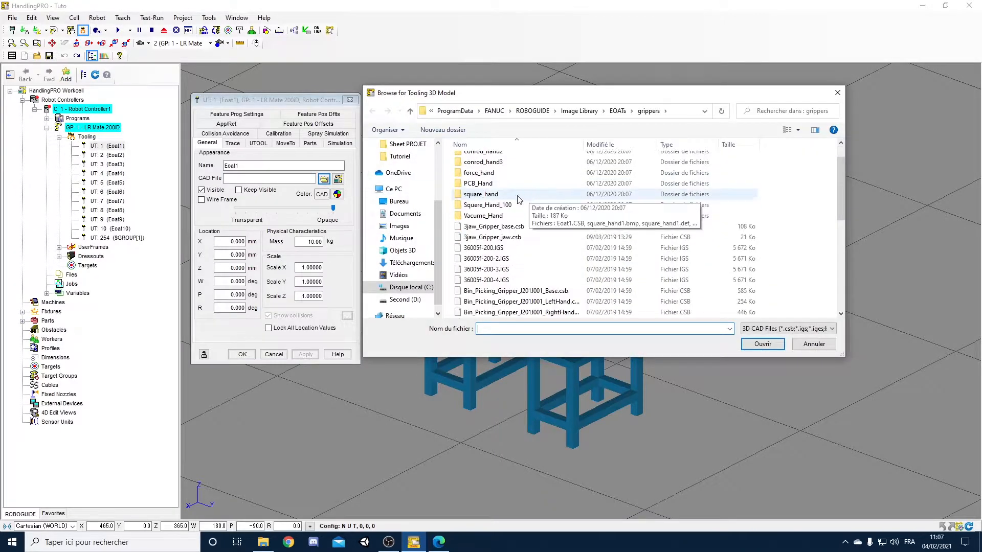
left_click(497, 249)
left_click(762, 344)
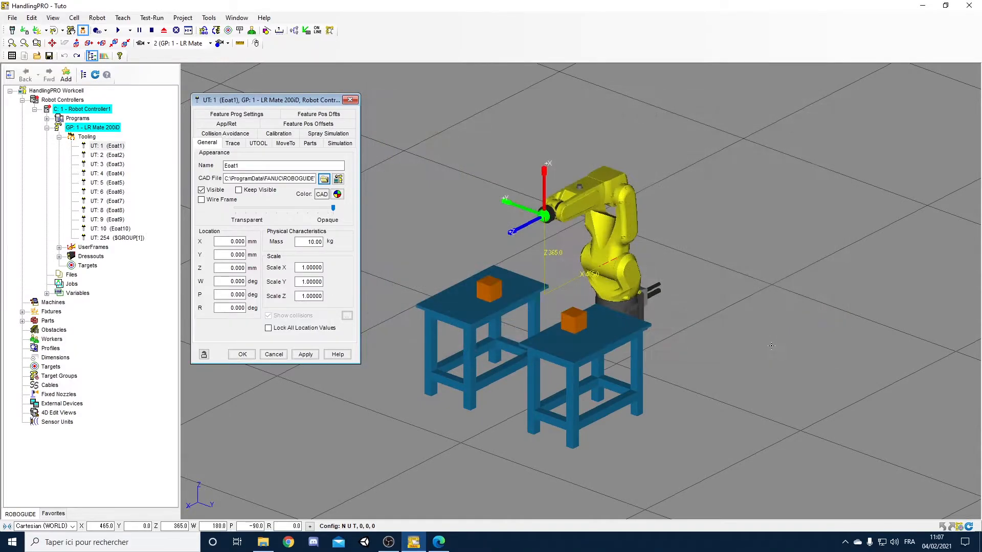
left_click(305, 355)
right_click_drag(458, 232, 502, 229)
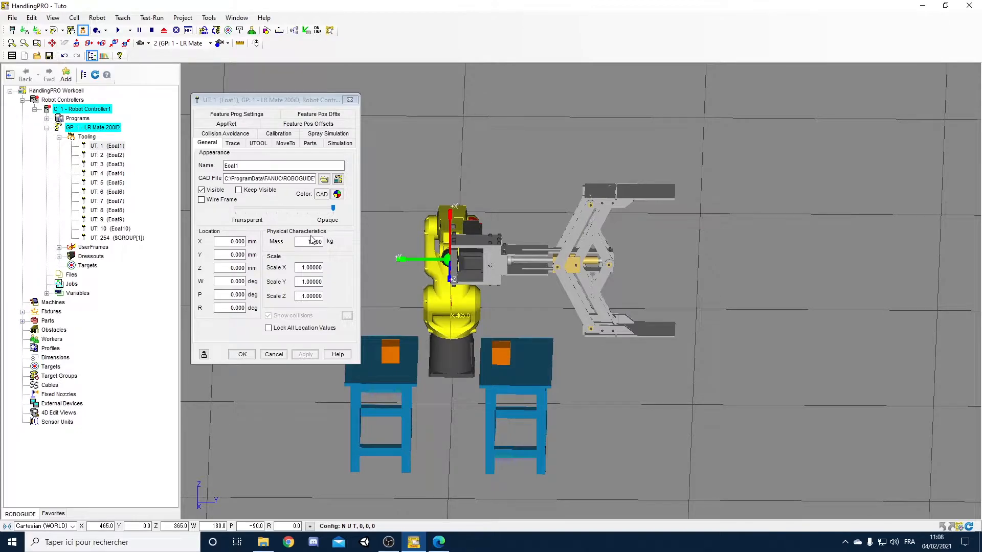
Scale the gripper model to 0.2 in X, Y and Z.
double_click(301, 268)
type("0.2")
key("Tab")
type("0.2")
key("Tab")
type("0.2")
left_click(305, 355)
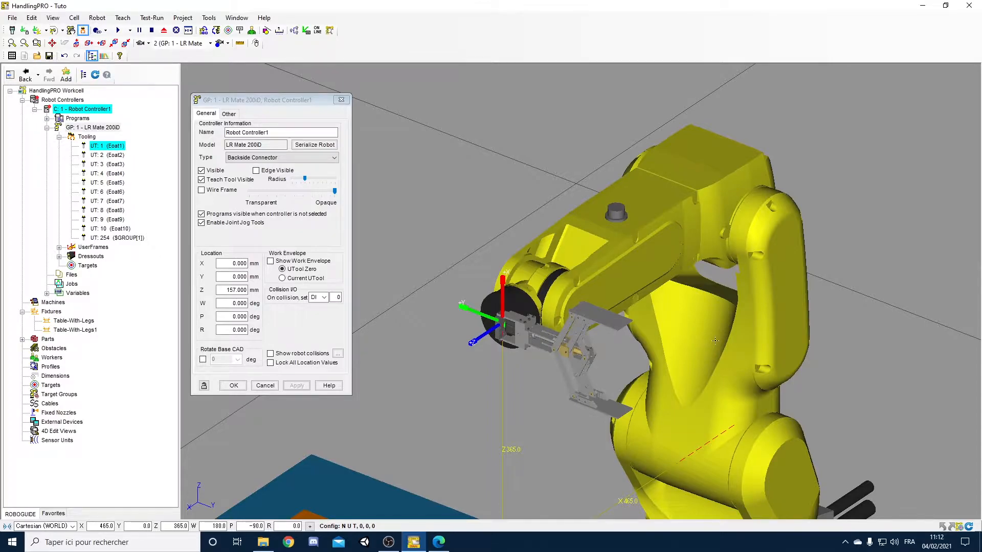
Rotate the Eoat1 gripper to W -90 degrees on the robot flange and close the properties.
double_click(552, 344)
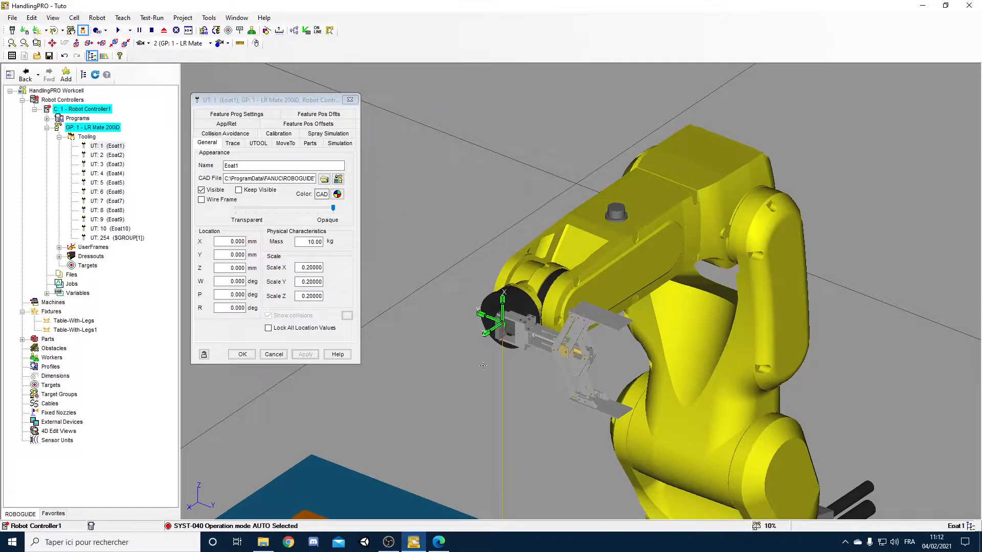
right_click_drag(438, 317, 506, 326)
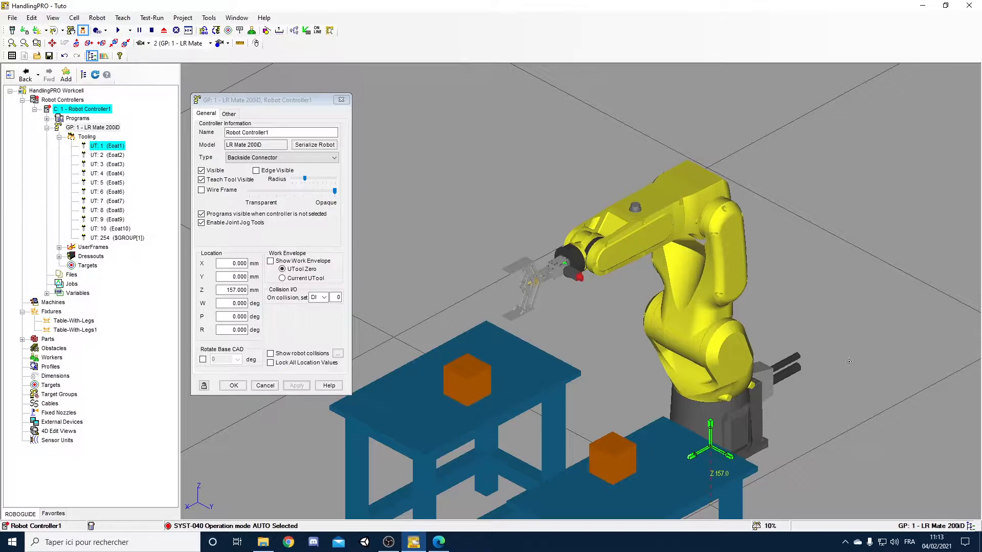
left_click(341, 100)
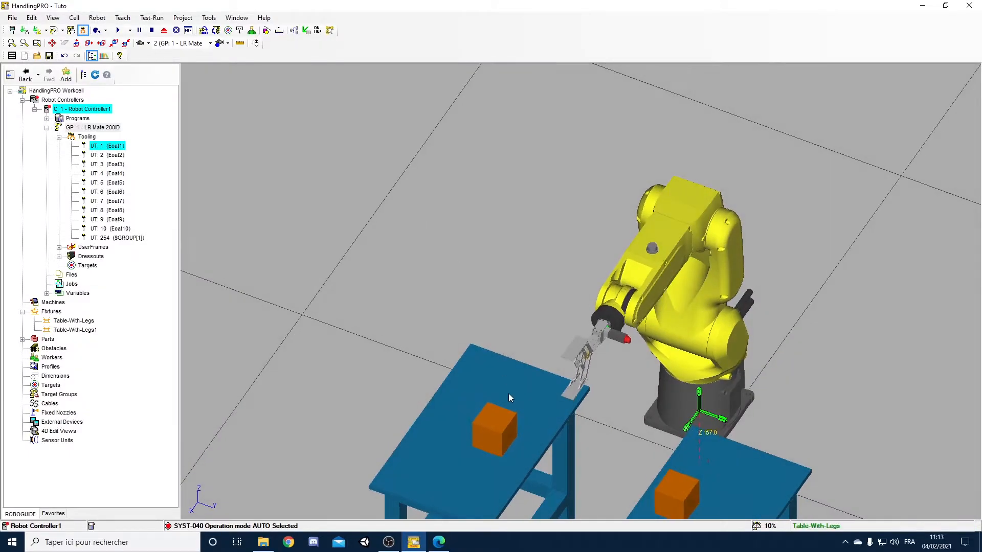
Jog the robot's wrist joint with the joint jog tools so the gripper points straight down.
scroll(508, 393, "up", 5)
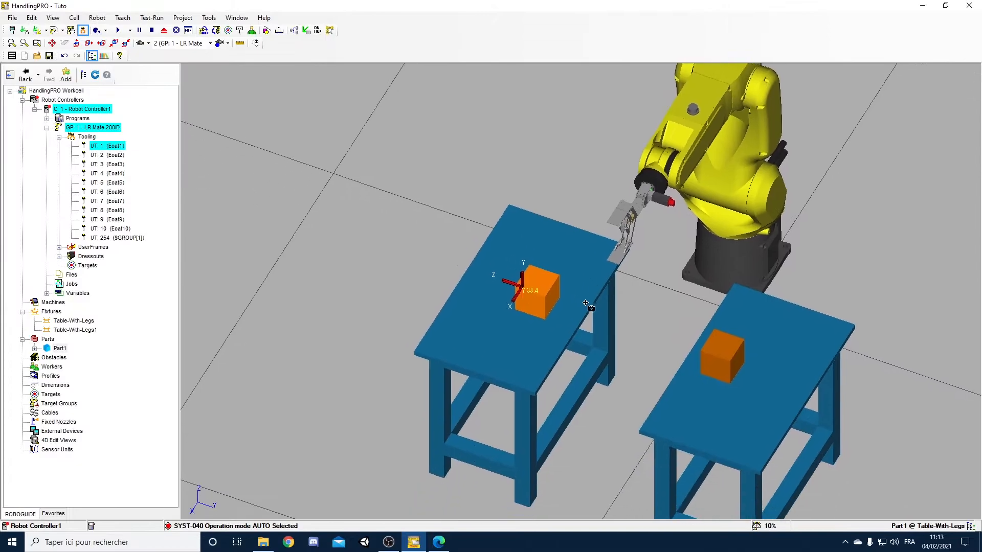
right_click_drag(586, 302, 546, 334)
right_click_drag(535, 290, 562, 280)
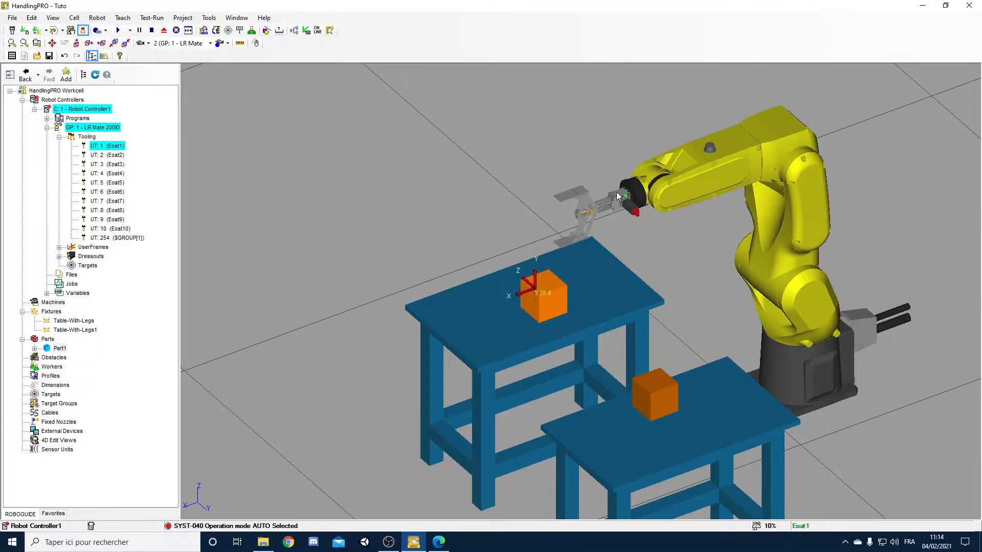
right_click_drag(588, 204, 569, 293)
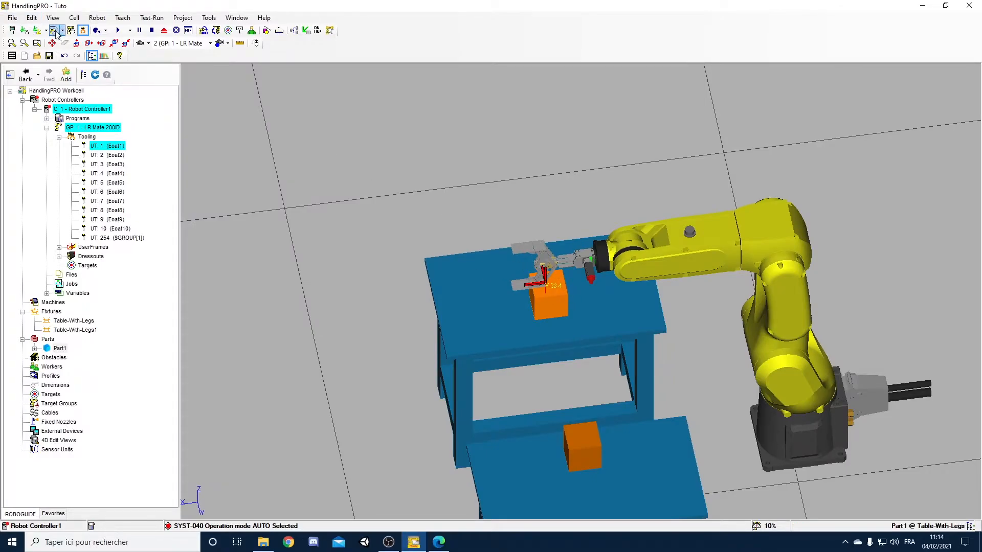
left_click(71, 30)
left_click_drag(603, 255, 628, 293)
right_click_drag(627, 293, 503, 379)
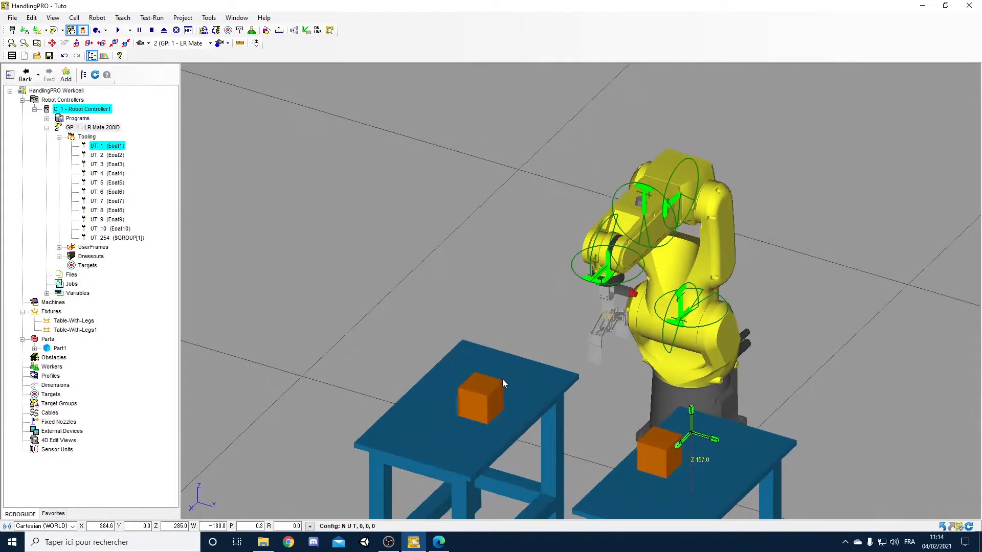
left_click(71, 30)
Assign Part1 to the Eoat1 tool and apply it.
double_click(114, 148)
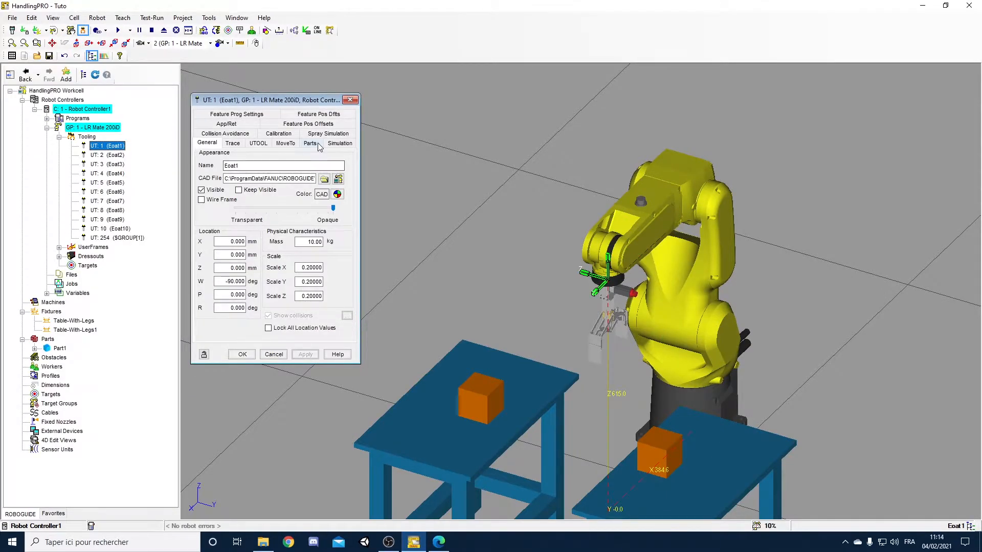
left_click(310, 143)
left_click(213, 162)
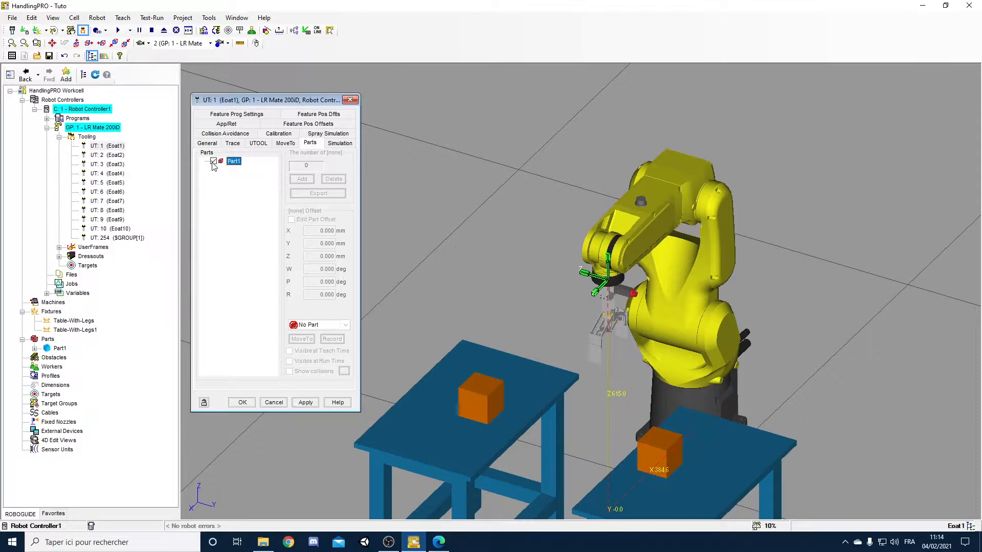
left_click(305, 403)
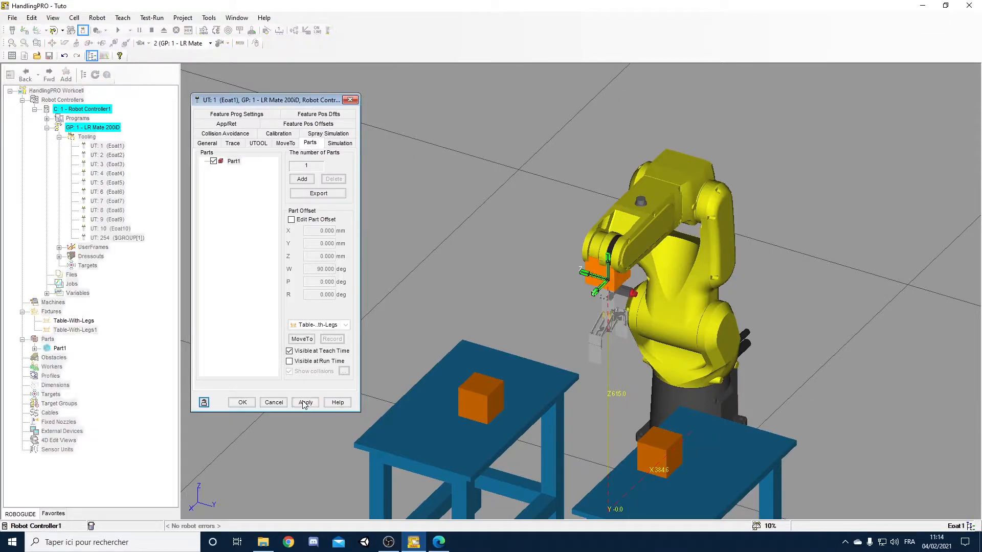
Enable editing of Part1's offset and move the part along Y to about -230 mm, below the gripper.
left_click(291, 220)
right_click_drag(609, 297, 512, 252)
left_click_drag(637, 307, 628, 403)
right_click_drag(628, 403, 775, 392)
right_click_drag(583, 377, 630, 401)
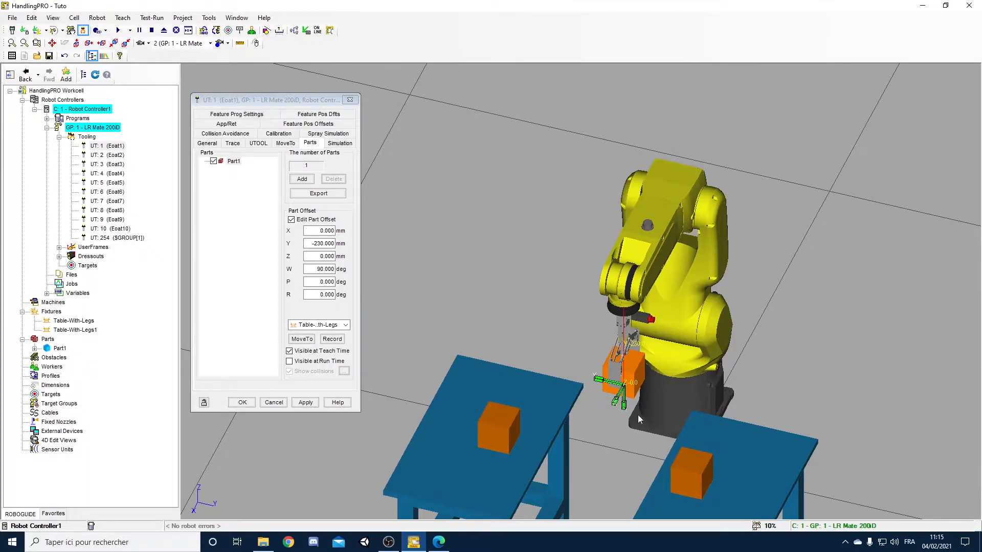
Rotate the held part about its W axis and set the W offset to 0 degrees.
left_click_drag(616, 402, 714, 461)
right_click_drag(713, 460, 690, 411)
left_click(320, 269)
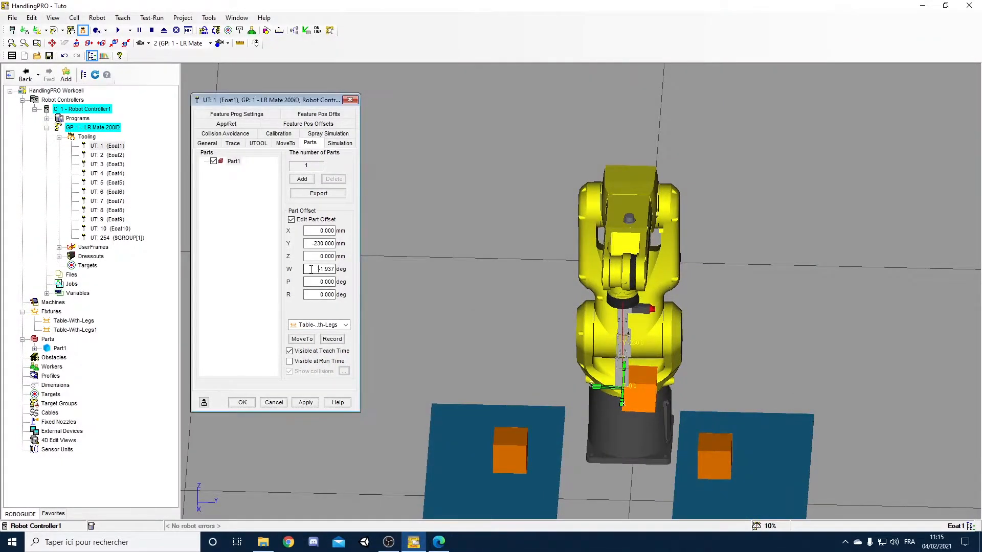
type("0")
Move the held part between the gripper fingers, at about Y -190 mm and Z 39 mm, and apply the offset.
right_click_drag(532, 250, 629, 376)
left_click_drag(609, 383, 604, 381)
right_click_drag(677, 390, 622, 375)
left_click_drag(623, 376, 623, 362)
mouse_move(627, 361)
right_mouse_down()
mouse_move(617, 354)
mouse_move(614, 362)
mouse_move(624, 373)
right_mouse_up()
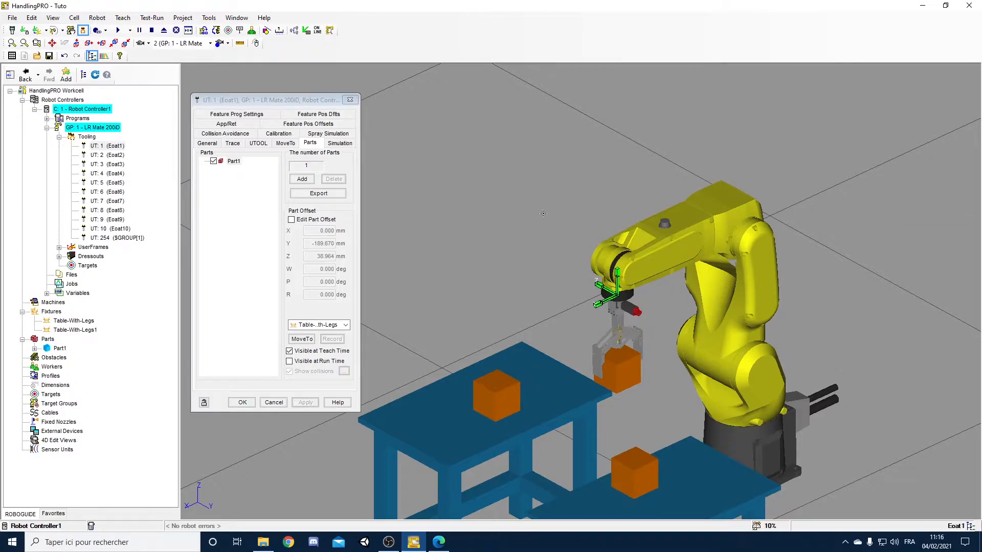
Test the static gripper's open and closed states in Eoat1's simulation settings.
left_click(347, 143)
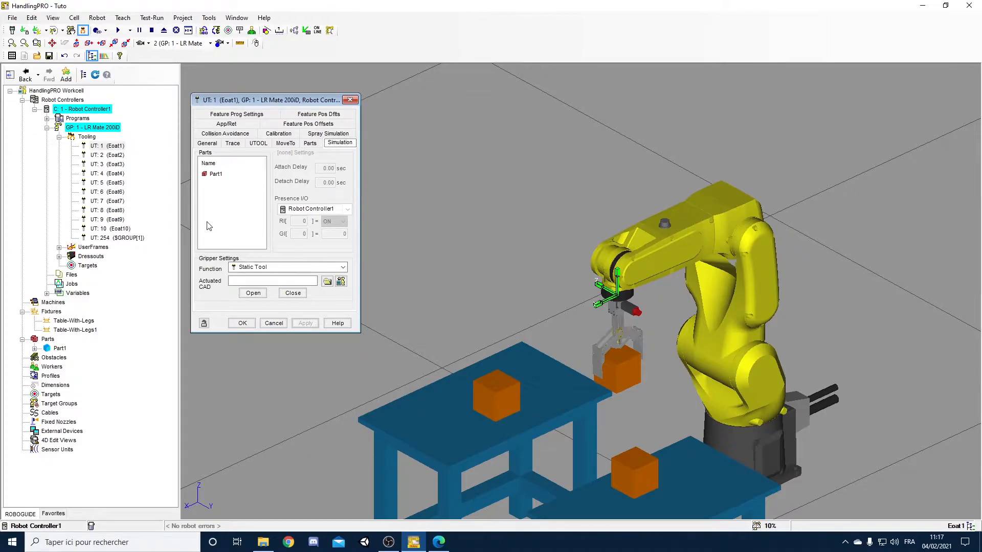
right_click_drag(593, 416, 551, 341)
left_click(253, 293)
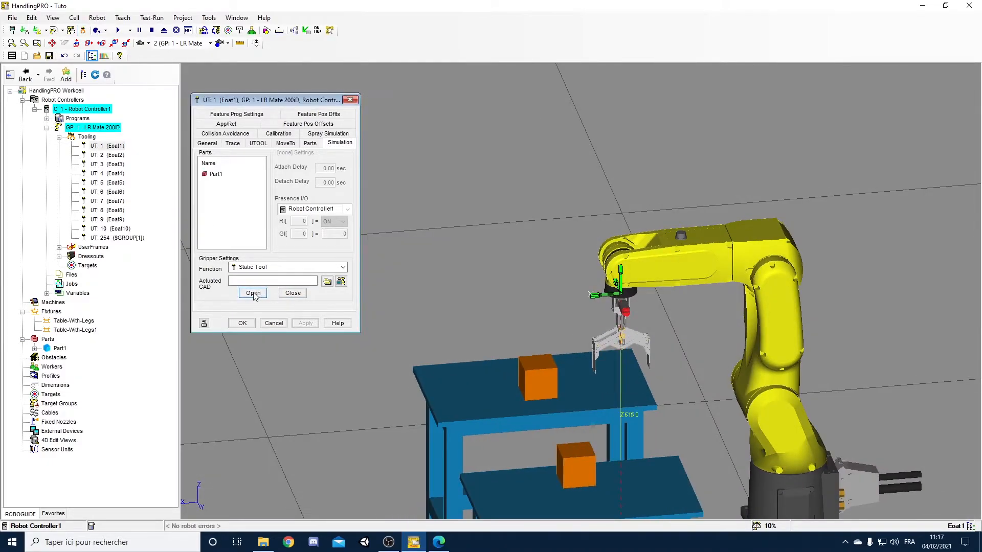
left_click(292, 293)
left_click(253, 293)
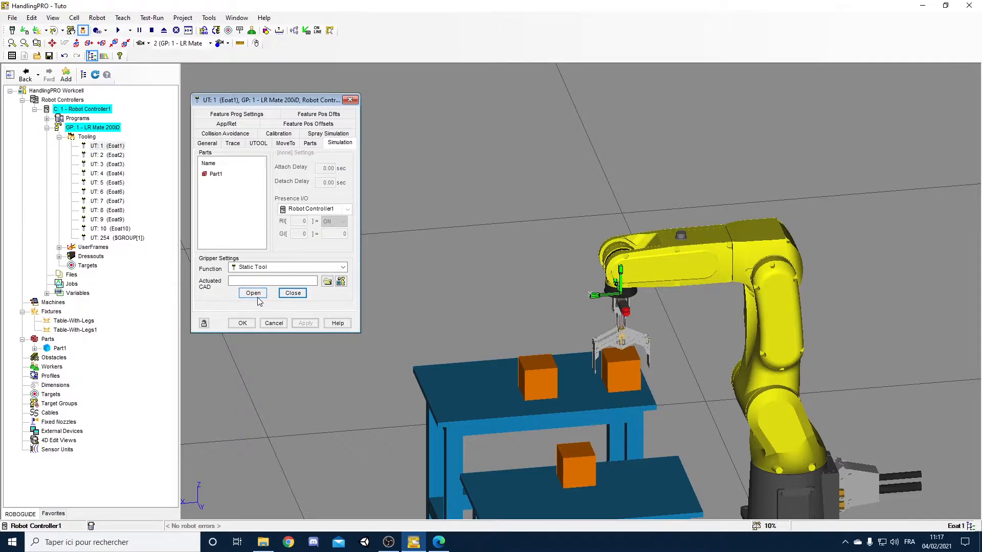
left_click(292, 293)
right_click_drag(578, 362, 599, 369)
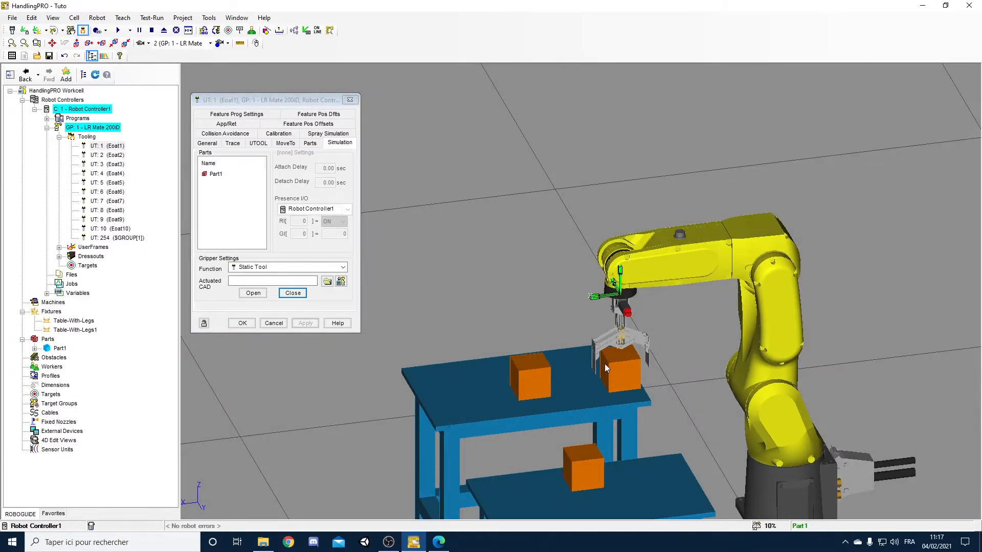
Set the gripper function to Material Handling - Clamp with 36005f-200-3.IGS as the actuated CAD, and apply it.
left_click(315, 267)
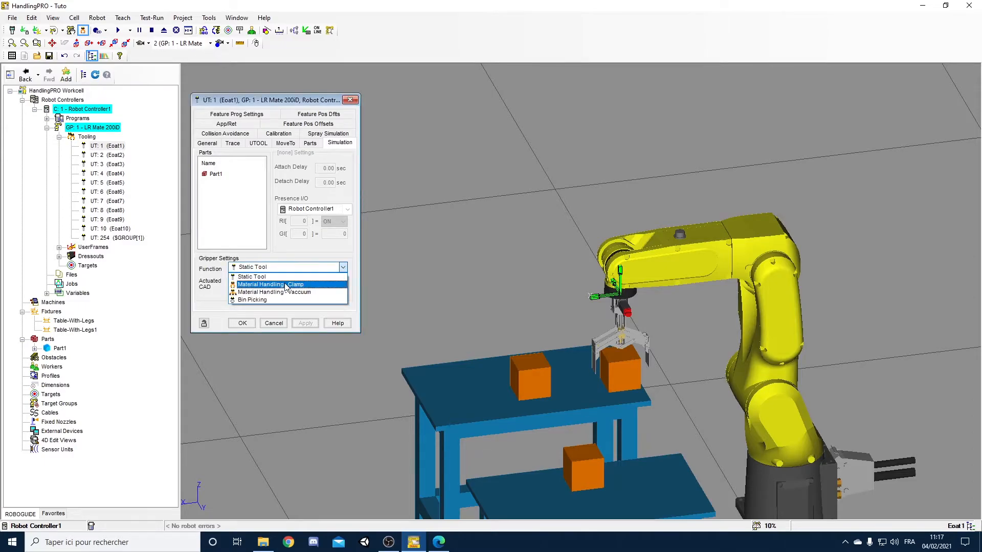
left_click(285, 285)
left_click(325, 283)
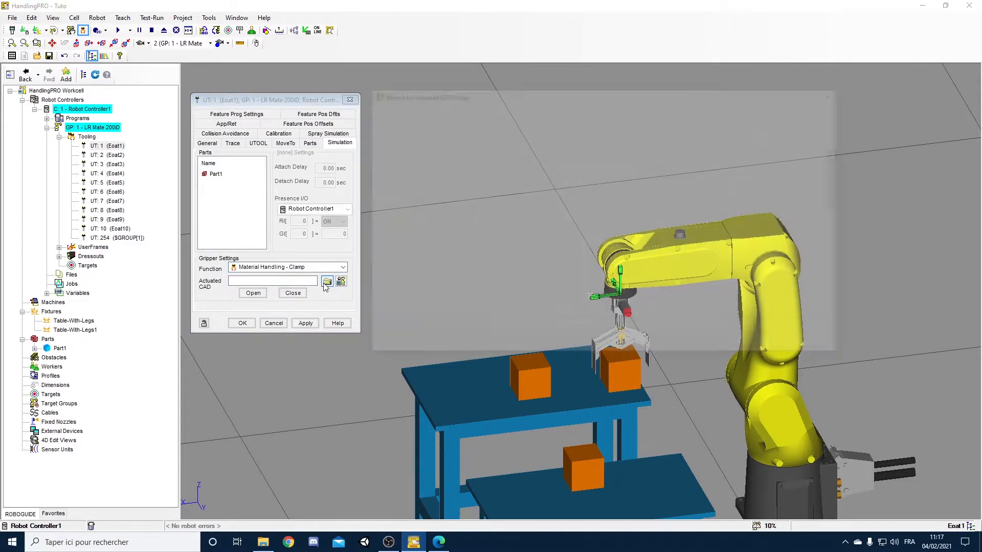
scroll(511, 276, "down", 2)
left_click(500, 236)
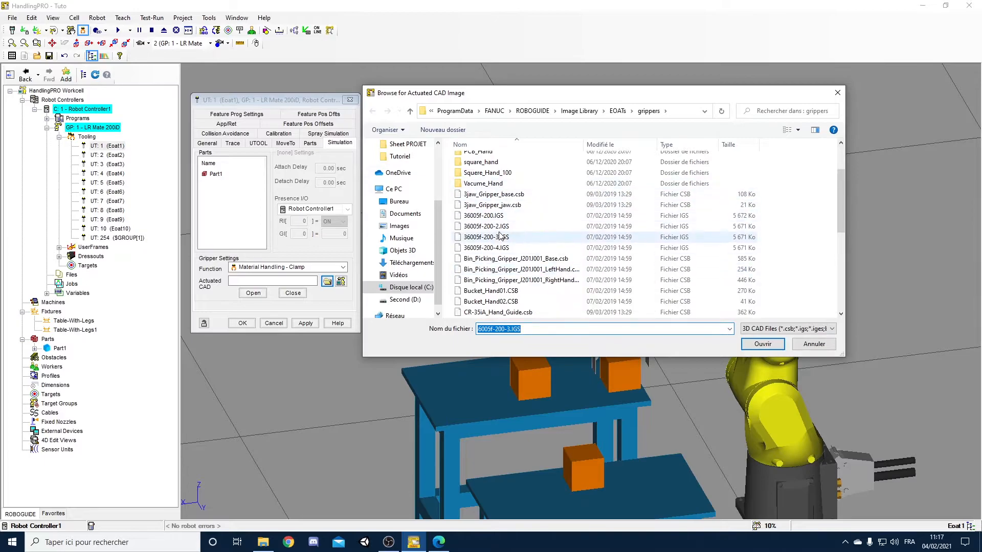
double_click(500, 237)
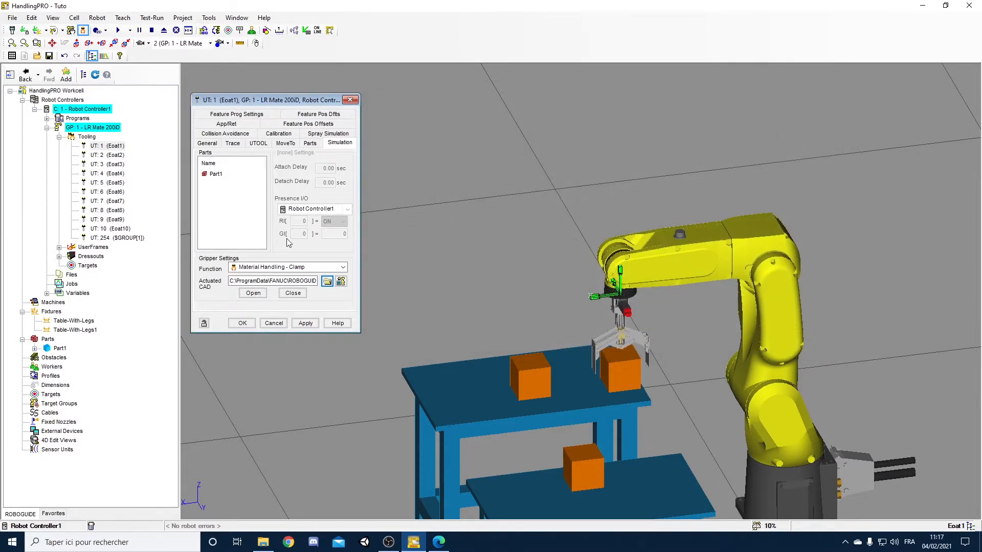
left_click(315, 322)
right_click_drag(460, 322, 704, 372)
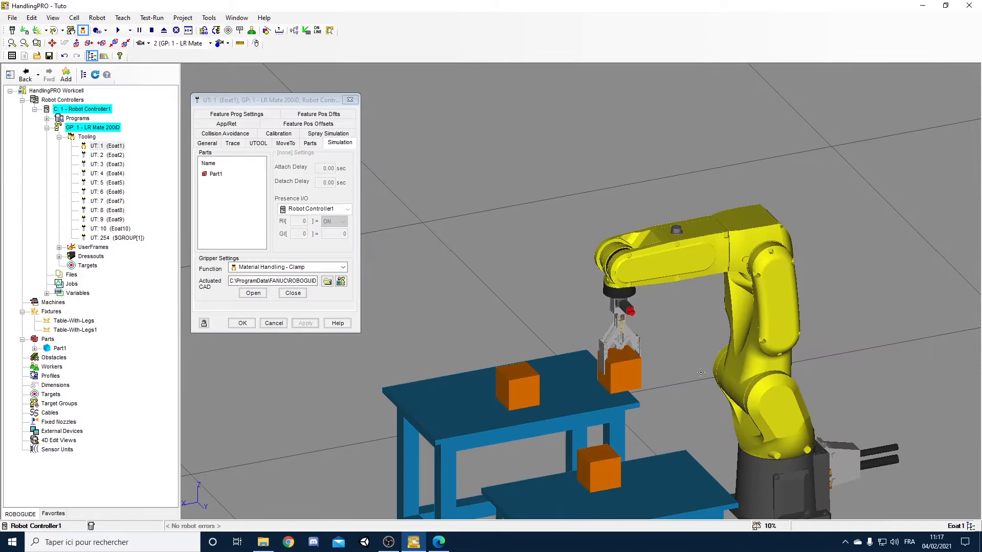
Open and close the clamp gripper repeatedly to check its actuated model and held part.
left_click(253, 293)
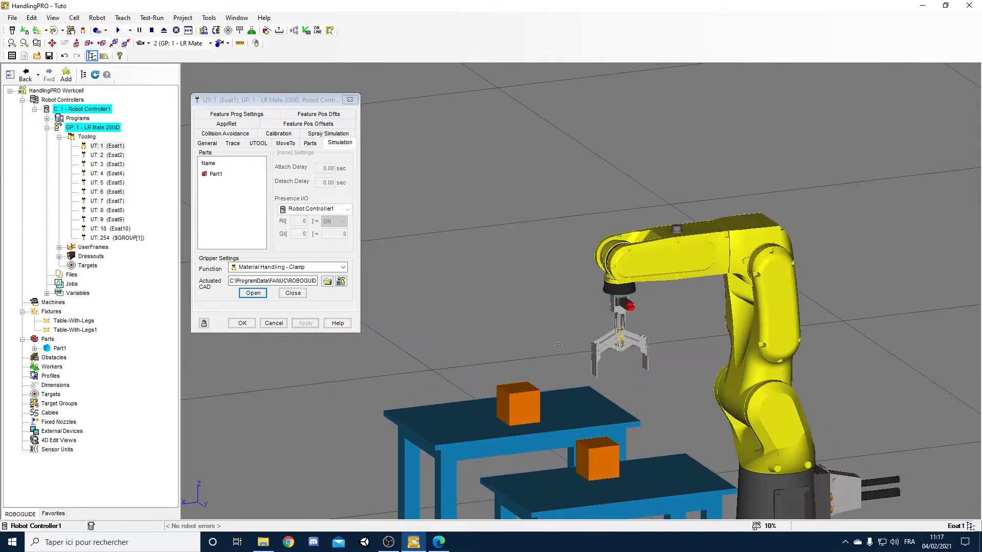
left_click(287, 296)
left_click(251, 296)
left_click(296, 295)
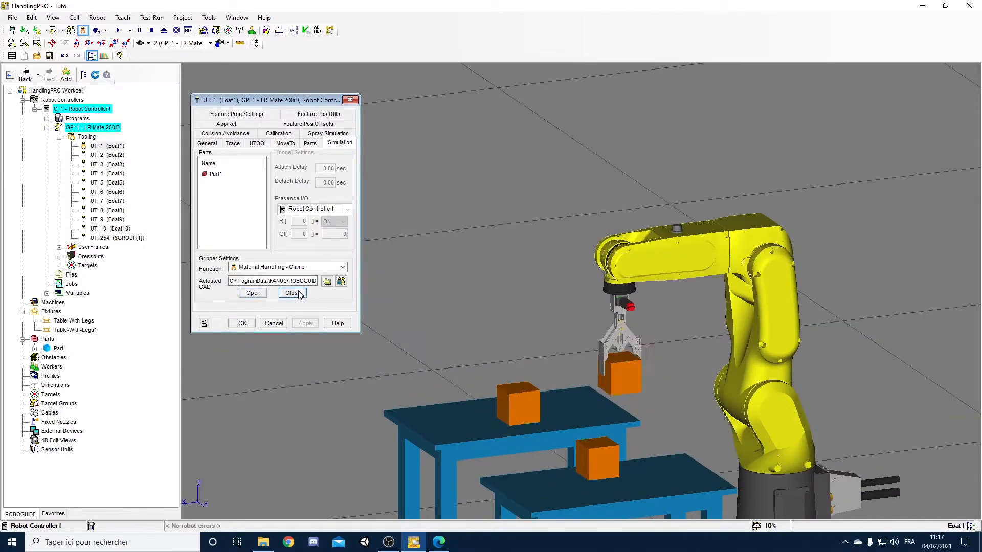
left_click(260, 296)
left_click(293, 297)
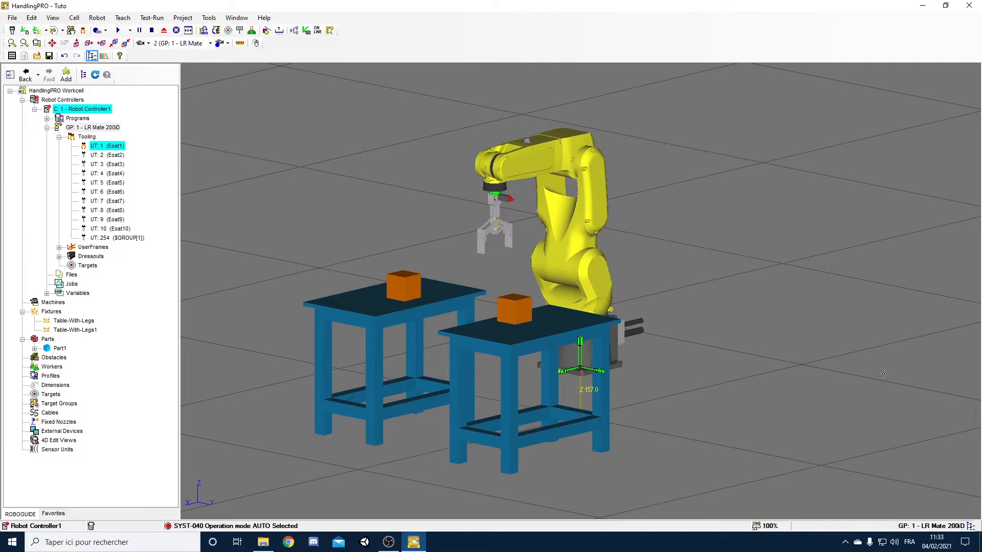
Enable UTOOL editing for Eoat1 and lower the tool frame triad about 174 mm to the gripper fingertips.
double_click(116, 146)
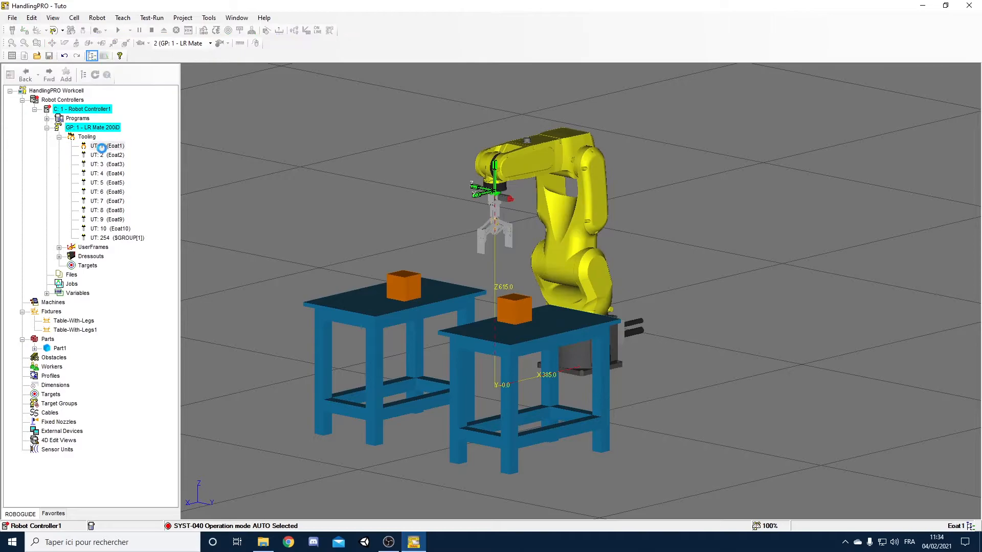
left_click_drag(254, 100, 294, 91)
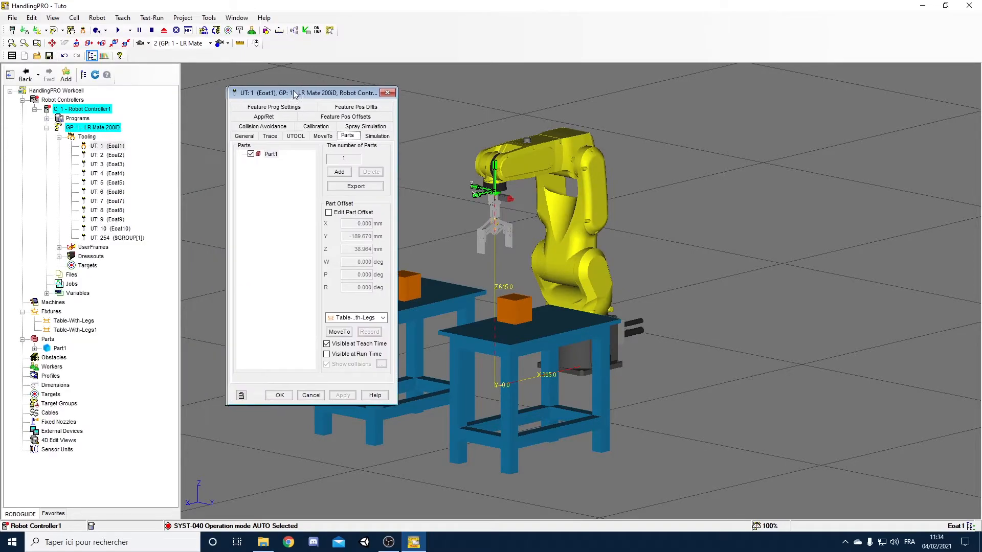
left_click(299, 135)
left_click(322, 157)
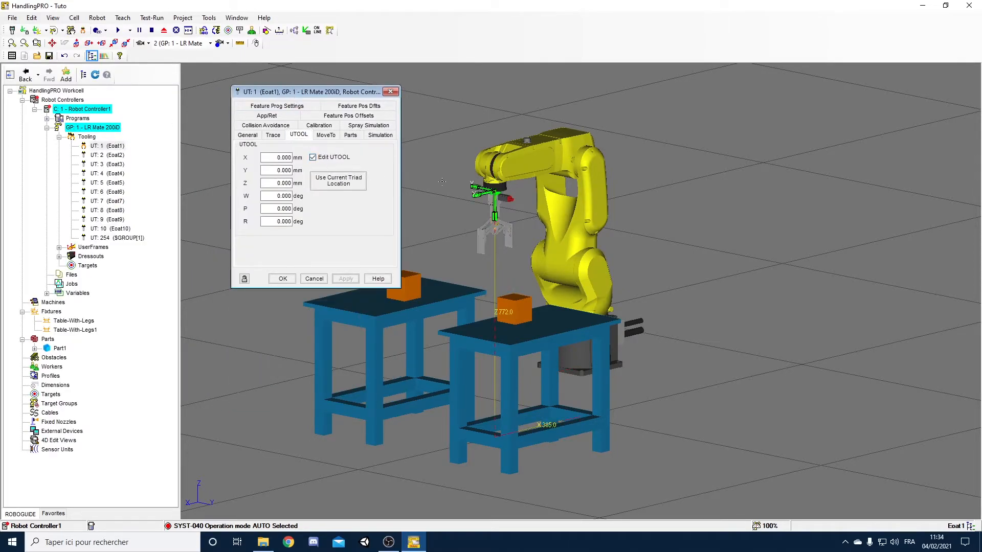
left_click_drag(494, 205, 495, 258)
right_click_drag(531, 253, 639, 250)
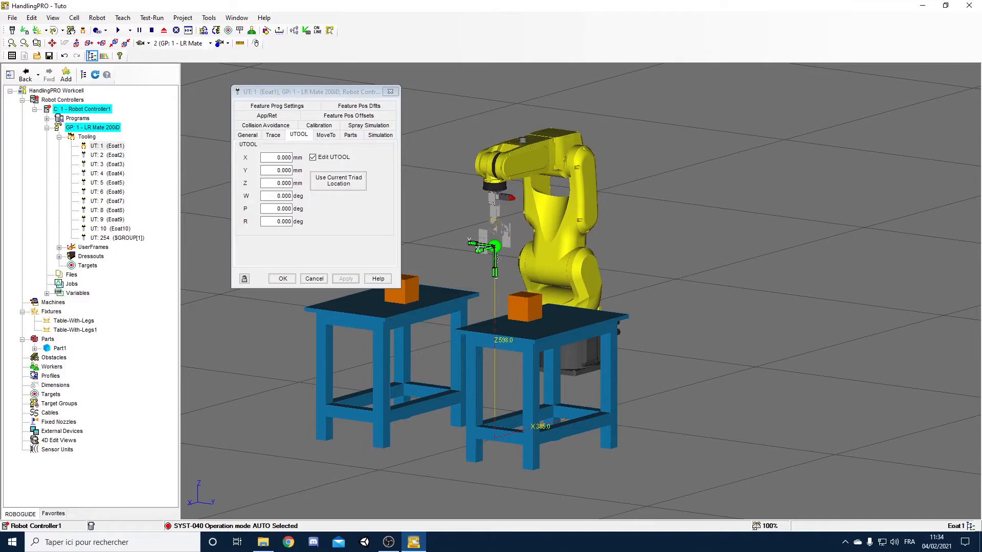
Use the current triad location as Eoat1's tool frame, with Z at 174 mm, and apply it.
left_click(346, 189)
right_click_drag(481, 251, 524, 250)
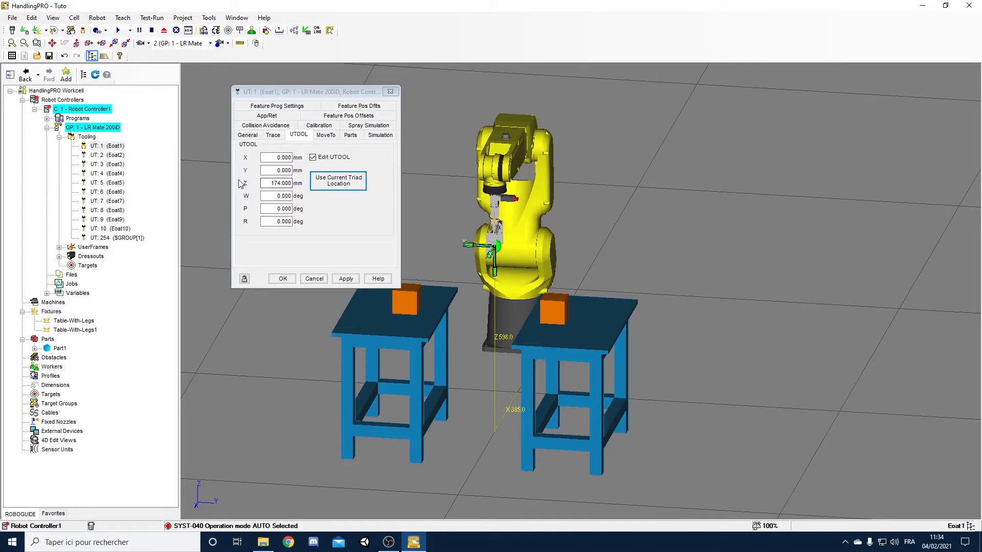
left_click(345, 281)
left_click(282, 281)
right_click_drag(560, 257, 492, 258)
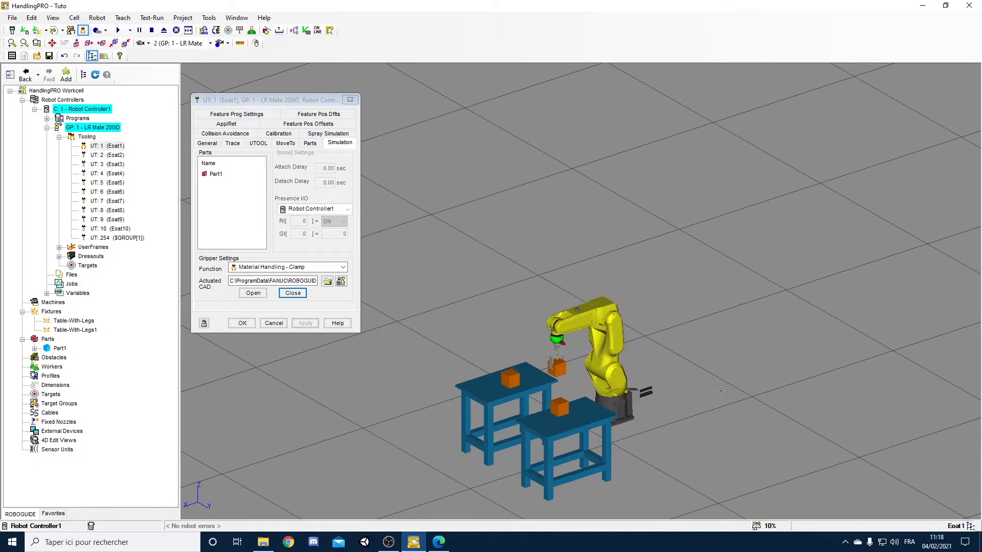
Open the clamp gripper and choose Table-With-Legs1 as the move target in Eoat1's part settings.
right_click_drag(654, 384, 559, 413)
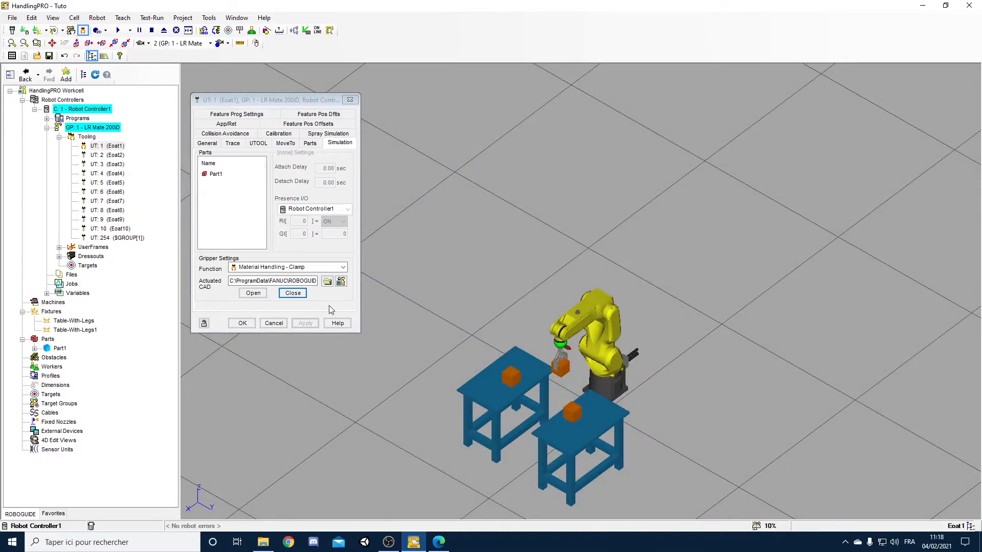
left_click(254, 294)
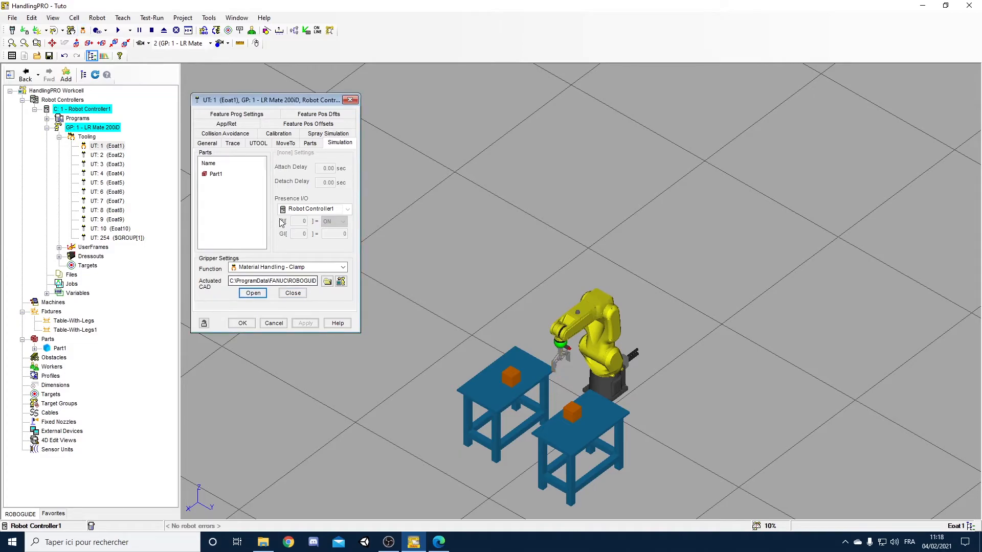
left_click(313, 145)
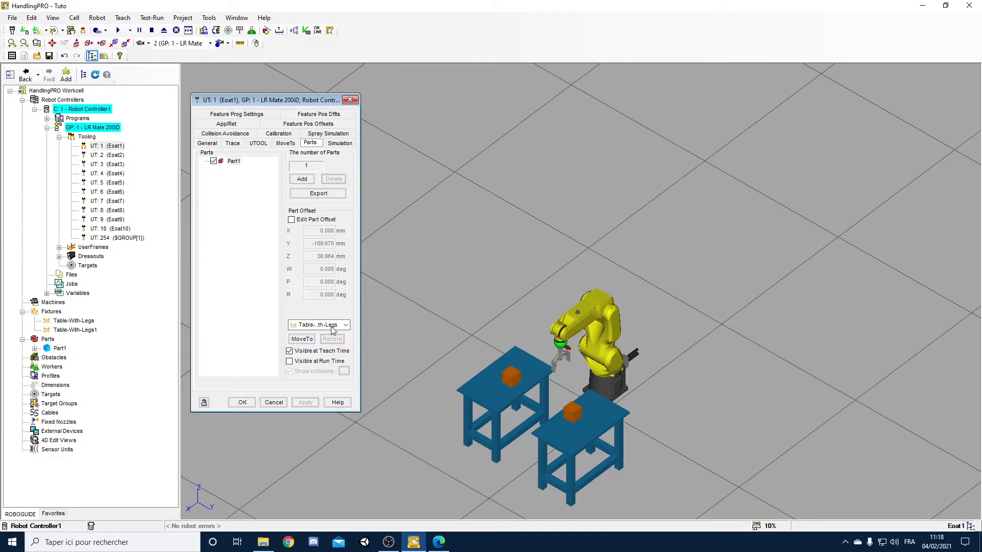
left_click(326, 326)
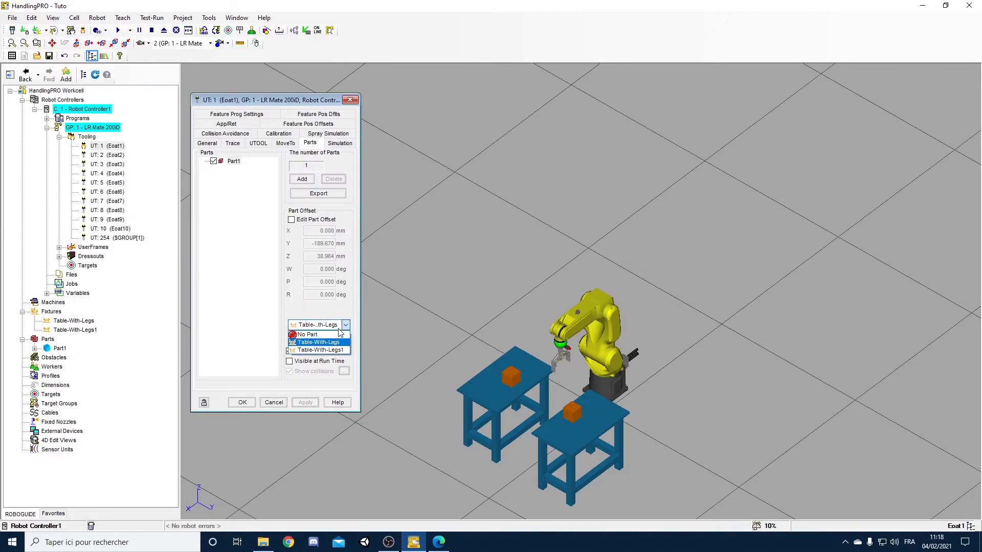
left_click(326, 351)
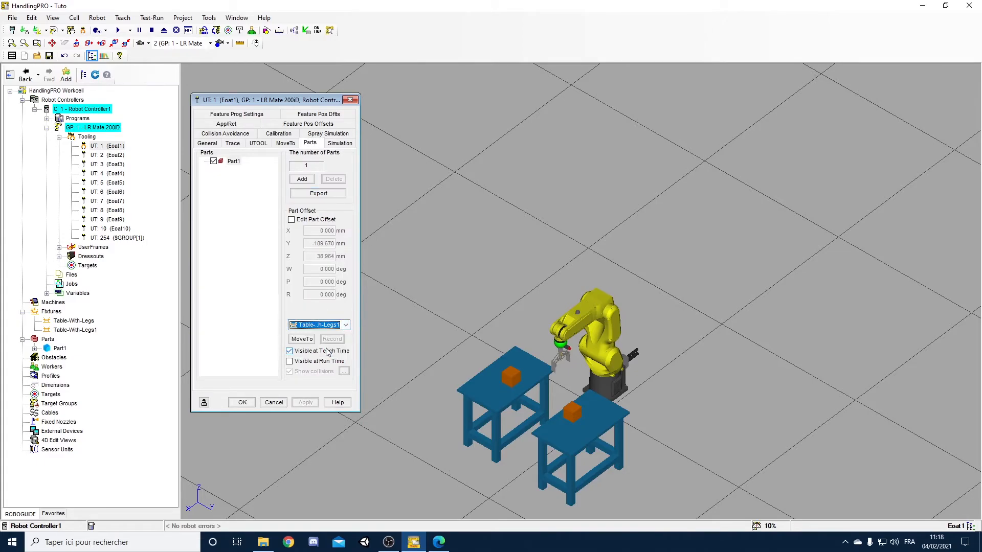
right_click_drag(494, 381, 543, 396)
scroll(543, 397, "up", 3)
Move the robot's gripper to the box on Table-With-Legs from Eoat1's part settings, and accept the settings.
left_click(346, 327)
left_click(318, 343)
right_click_drag(467, 342, 528, 364)
left_click(247, 399)
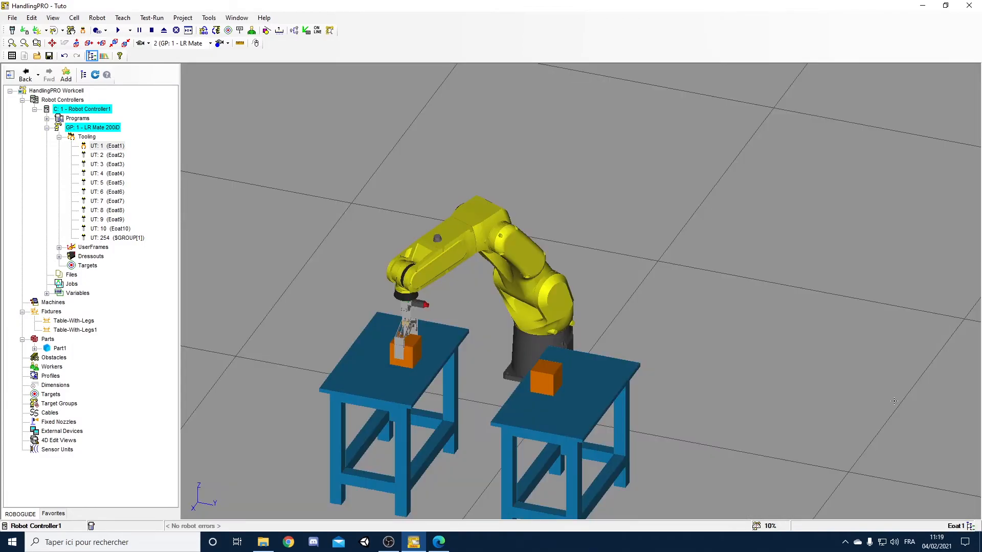
Use Move To with the Part option to send the robot to the box on Table-With-Legs1, on Table-With-Legs, and back to Table-With-Legs1.
left_click(216, 31)
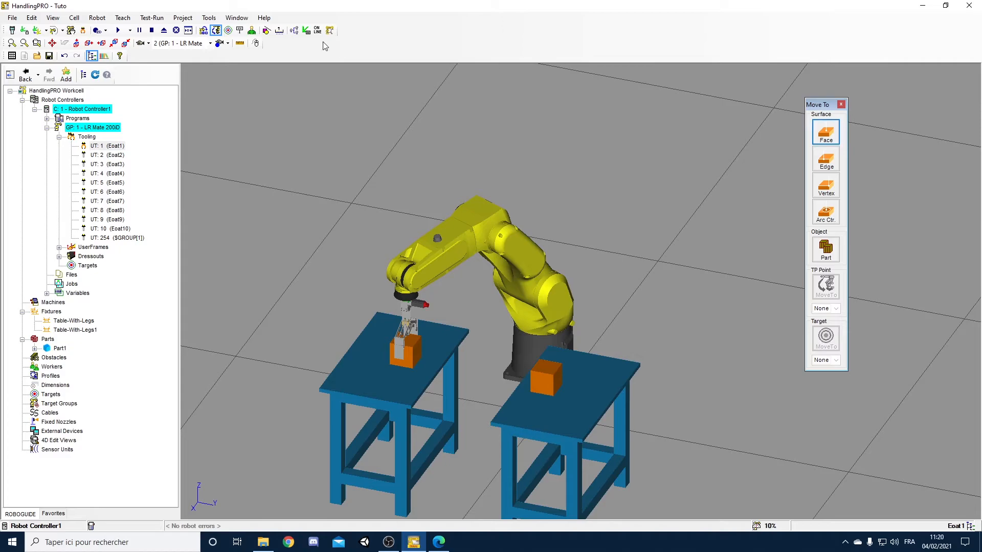
left_click_drag(810, 103, 750, 97)
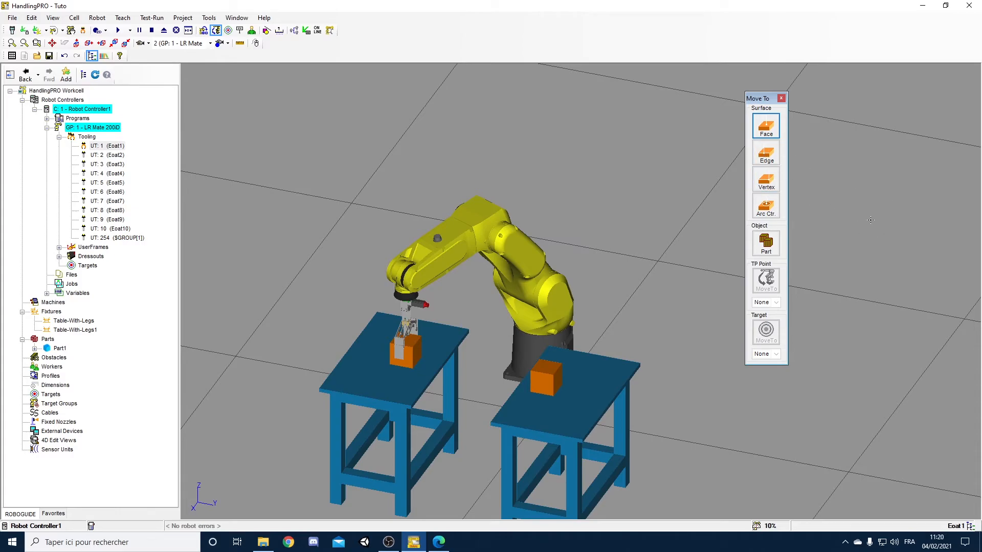
left_click(775, 247)
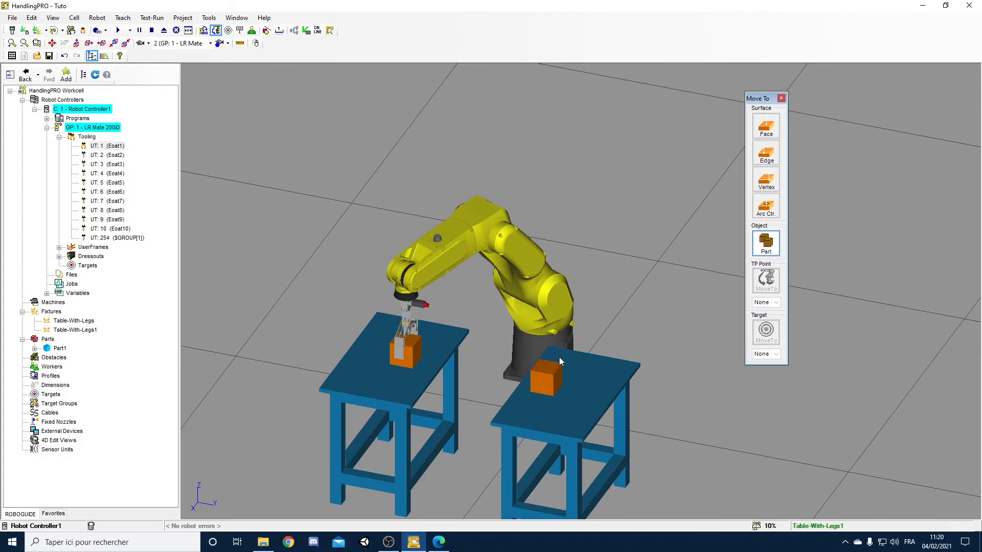
left_click(548, 373)
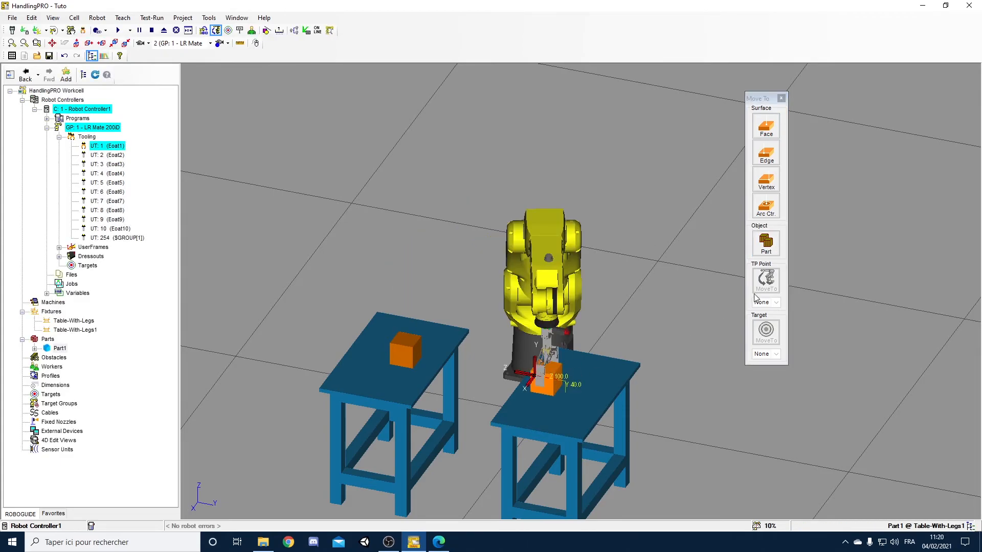
left_click(404, 349)
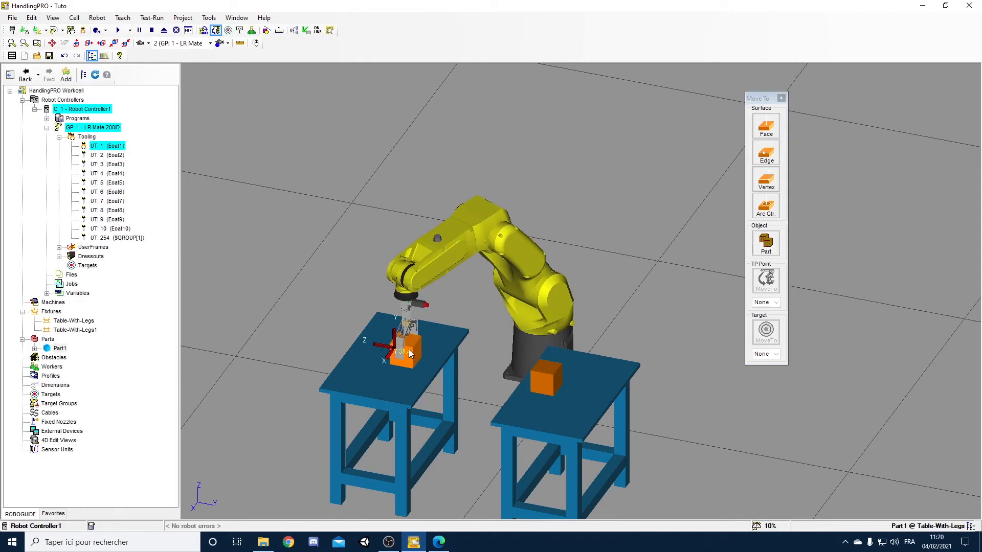
left_click(547, 378)
right_click_drag(606, 330, 621, 315)
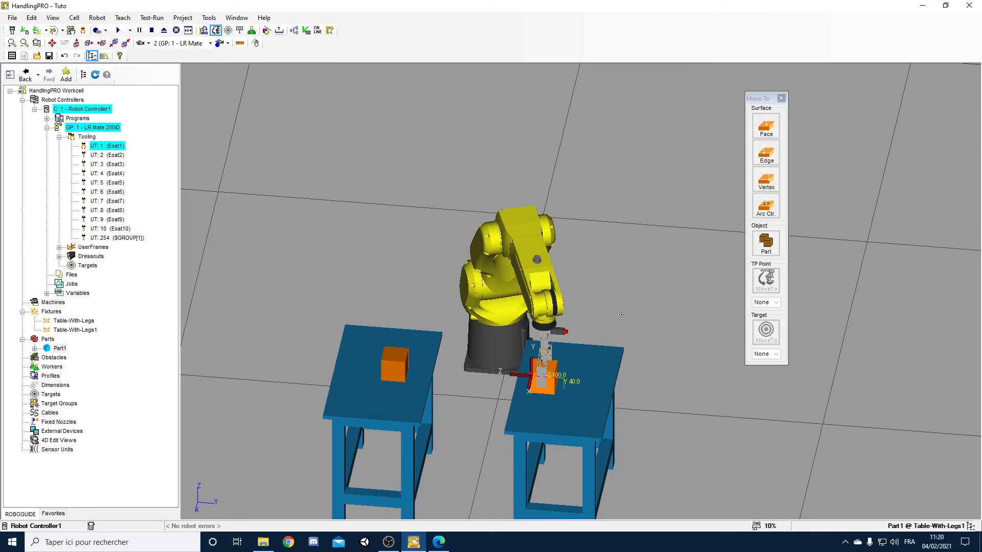